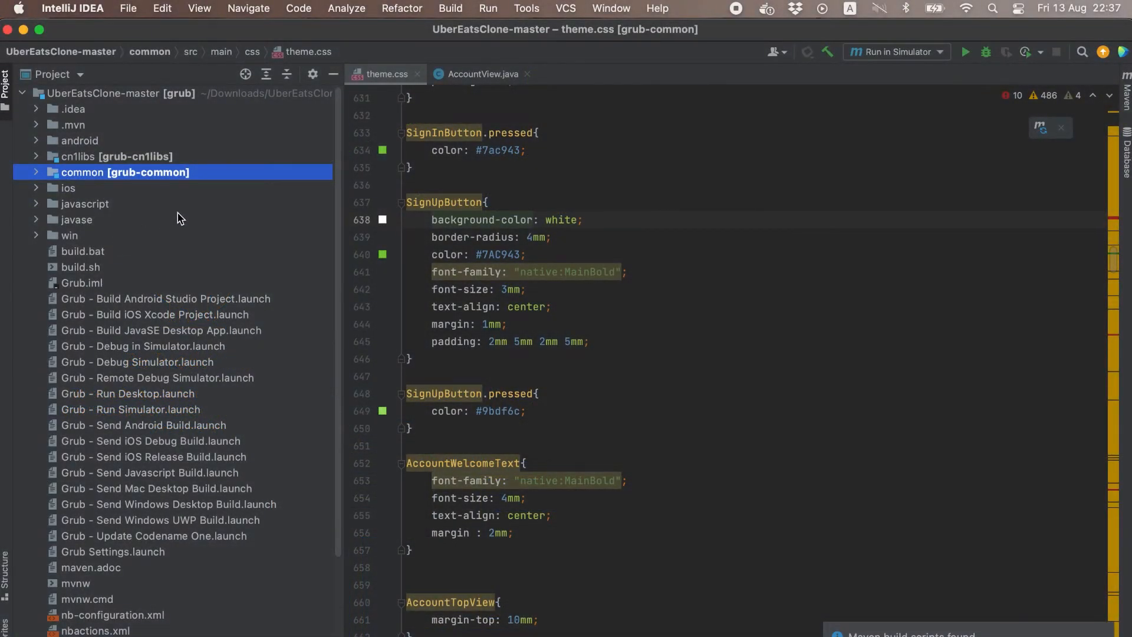
Step: Expand common > src > main and reveal its css files and Java package classes
{"action": "left_click", "coordinate": [37, 172]}
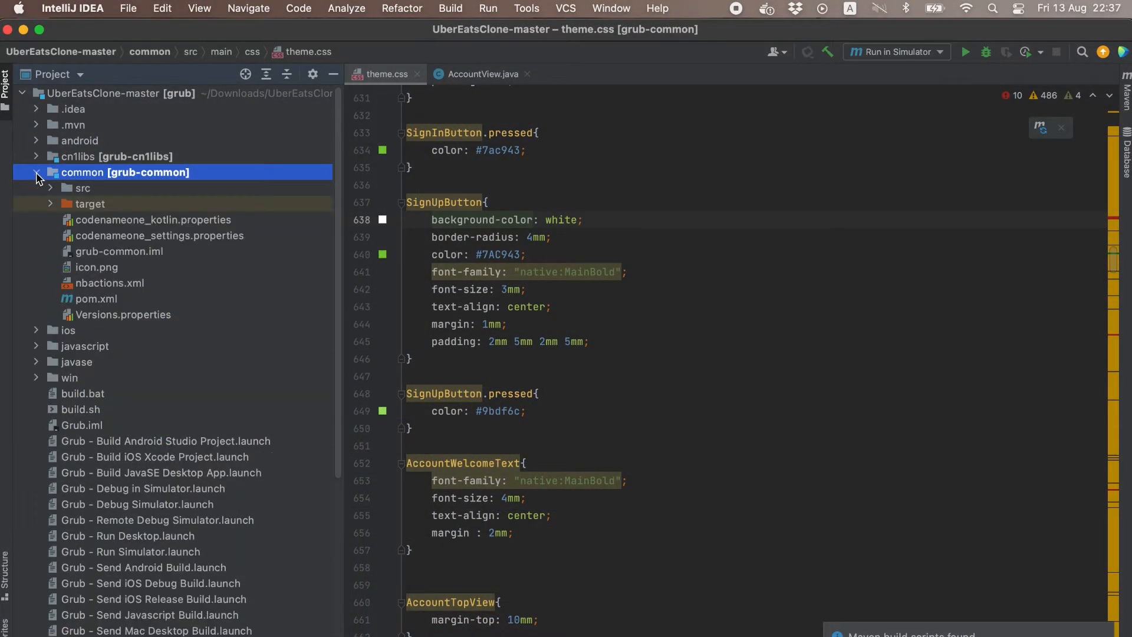
{"action": "left_click", "coordinate": [50, 188]}
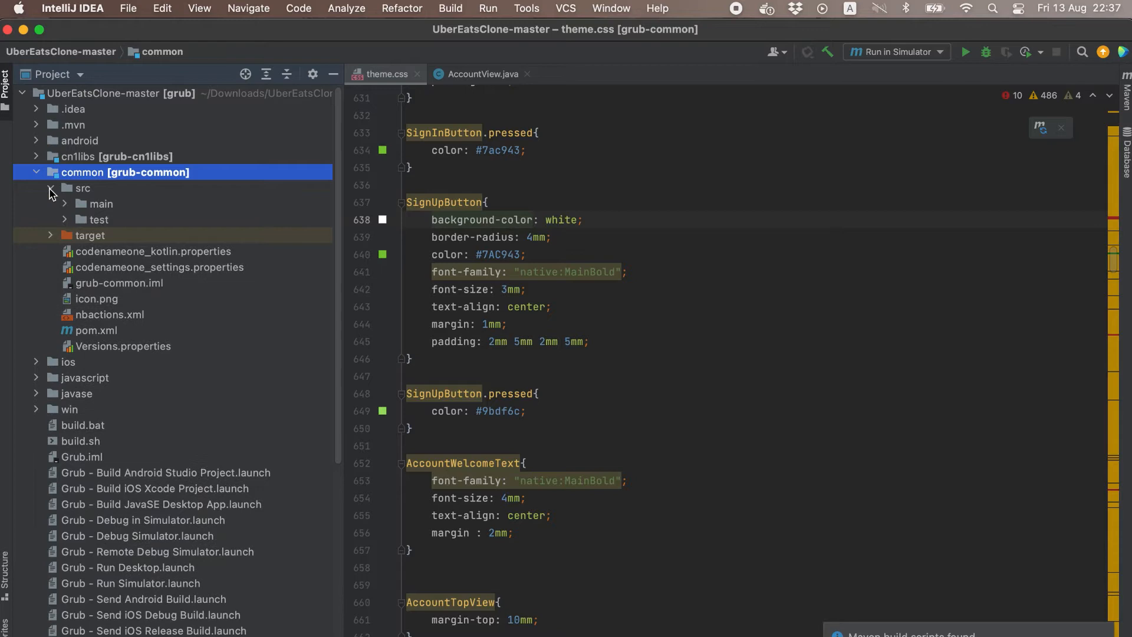
{"action": "left_click", "coordinate": [65, 205]}
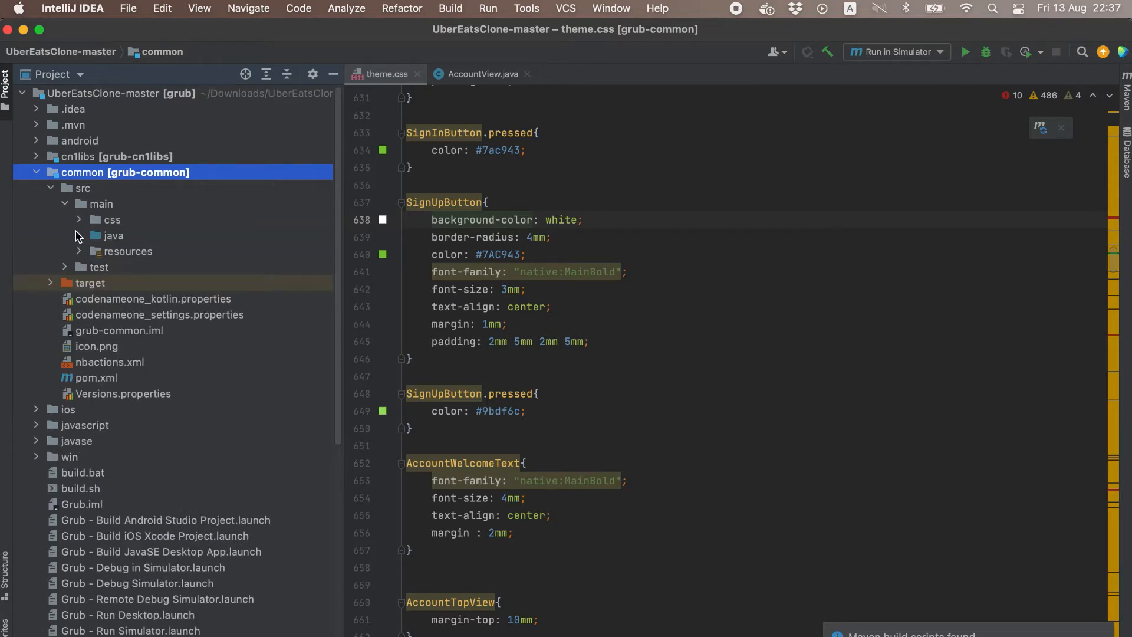
{"action": "left_click", "coordinate": [78, 220]}
{"action": "left_click", "coordinate": [79, 298]}
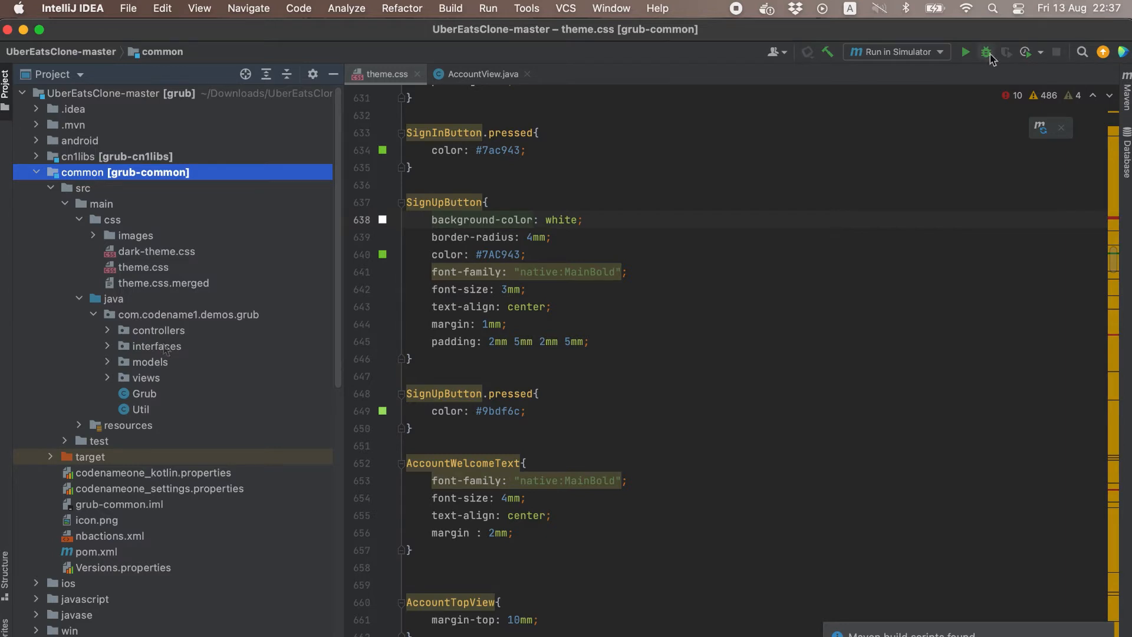
Step: Launch the 'Run in Simulator' configuration under the debugger
{"action": "left_click", "coordinate": [987, 52]}
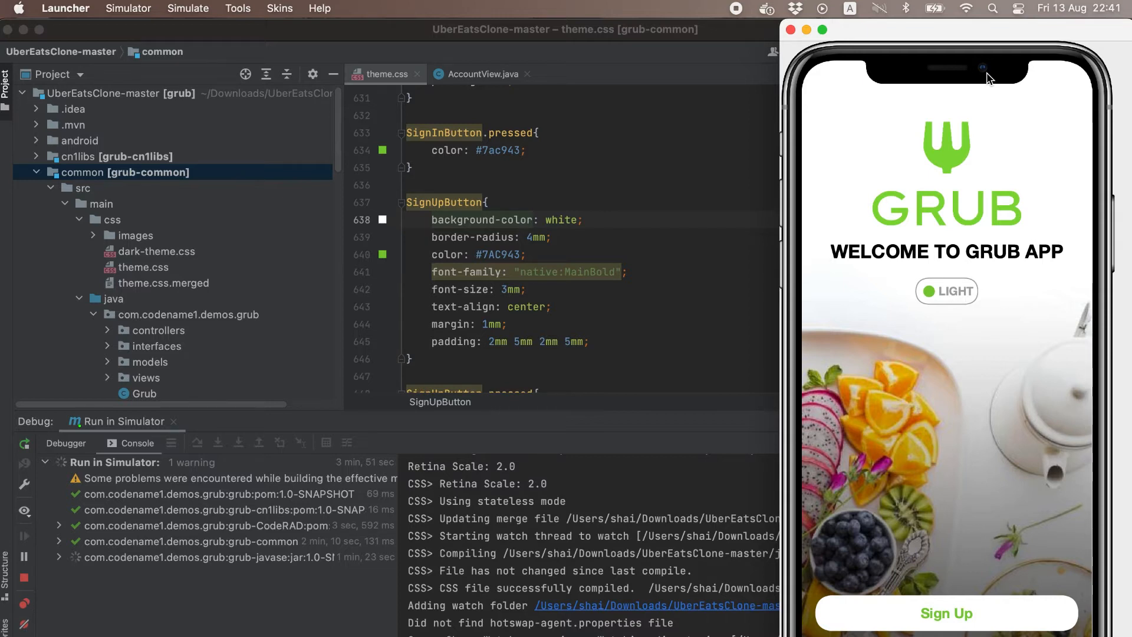
Step: Keep the simulator Always on Top and set Hot Reload to Reload Simulator
{"action": "left_click", "coordinate": [129, 8]}
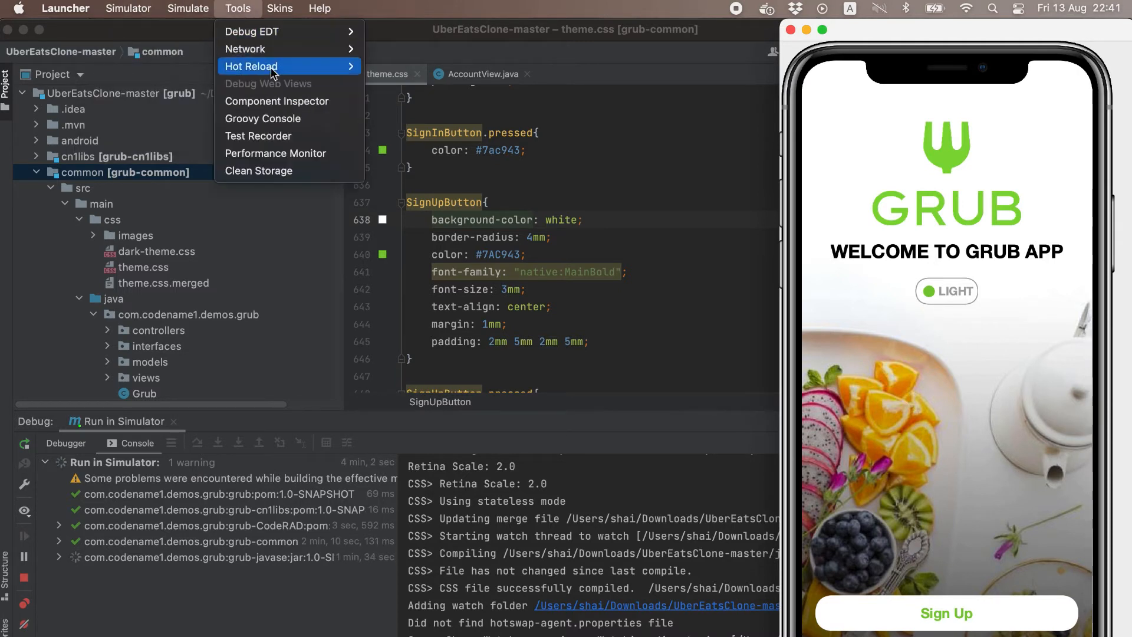
{"action": "mouse_move", "coordinate": [252, 67]}
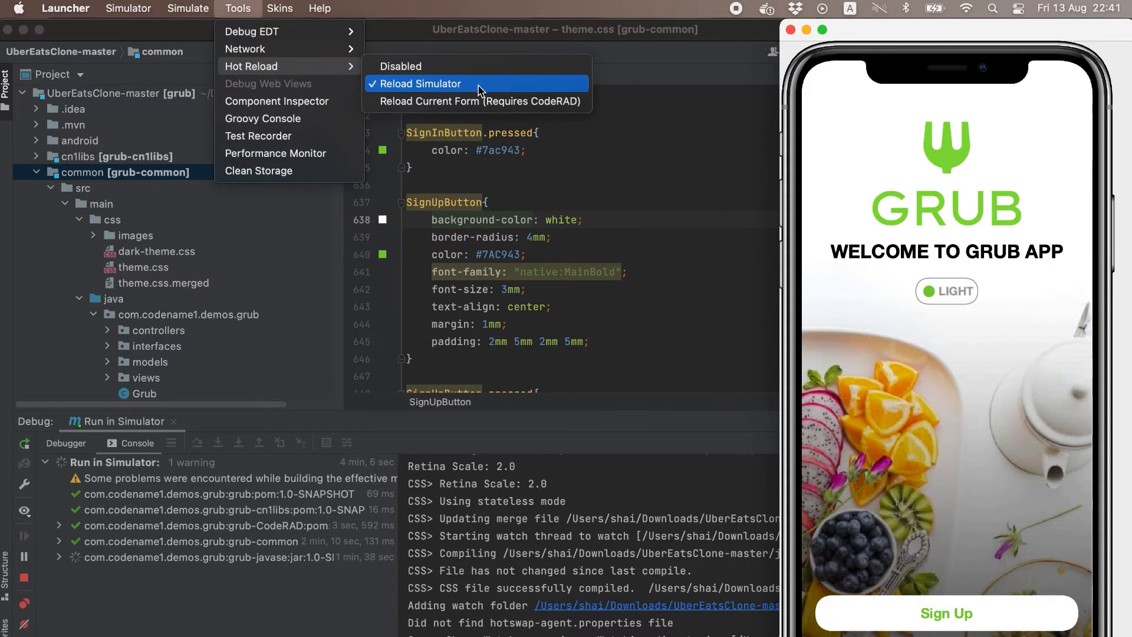
{"action": "left_click", "coordinate": [828, 160]}
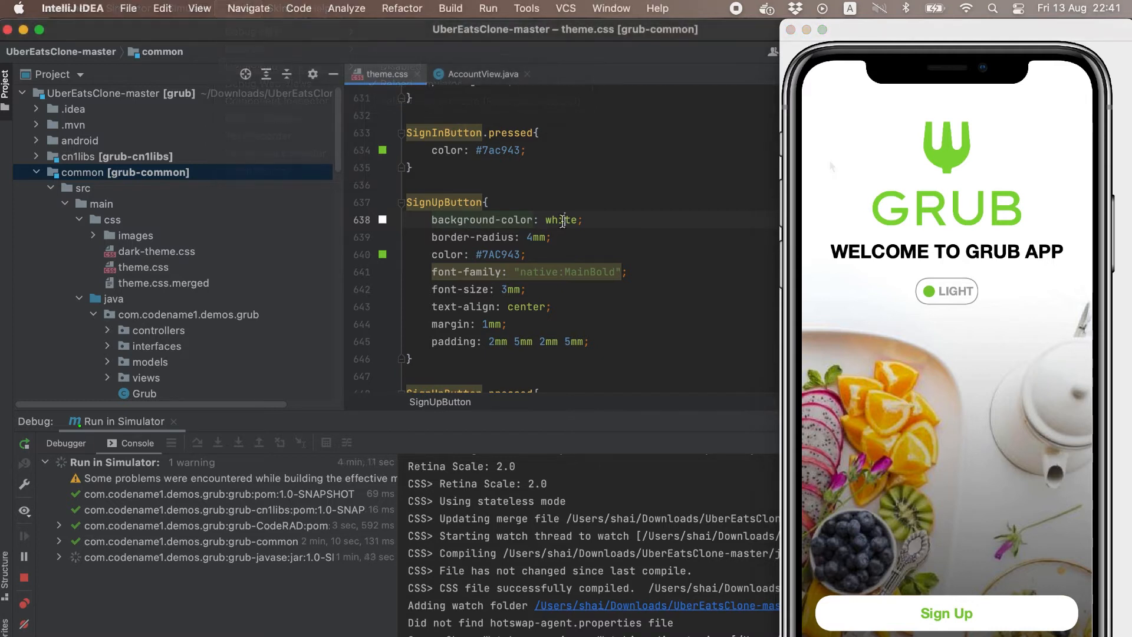
{"action": "double_click", "coordinate": [561, 220]}
{"action": "type", "text": "pink"}
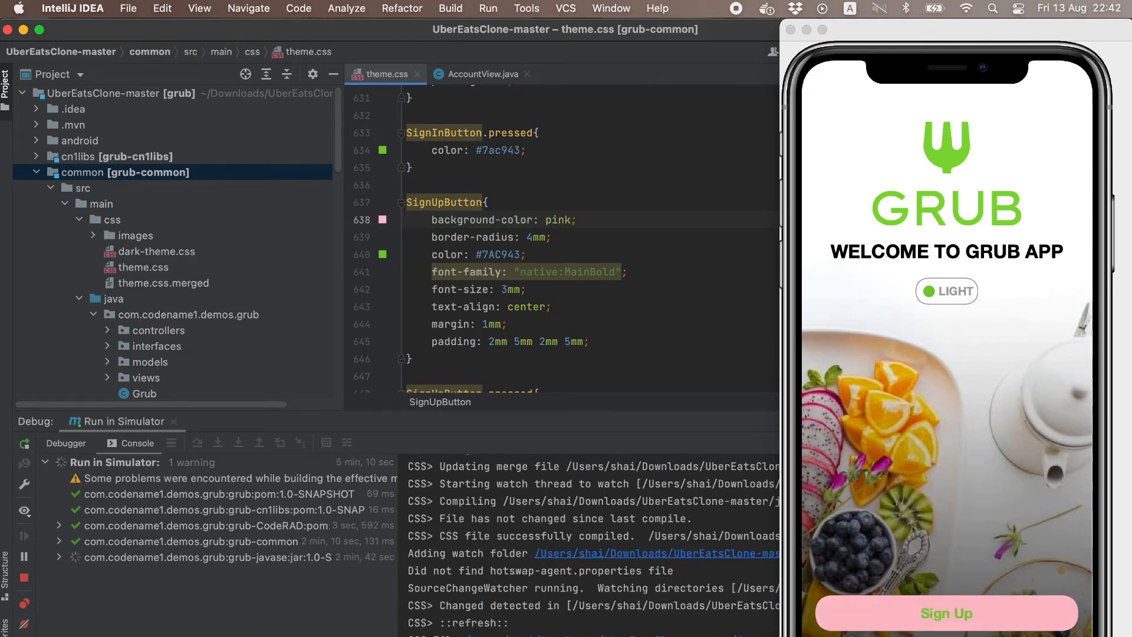
{"action": "key", "text": "super+z"}
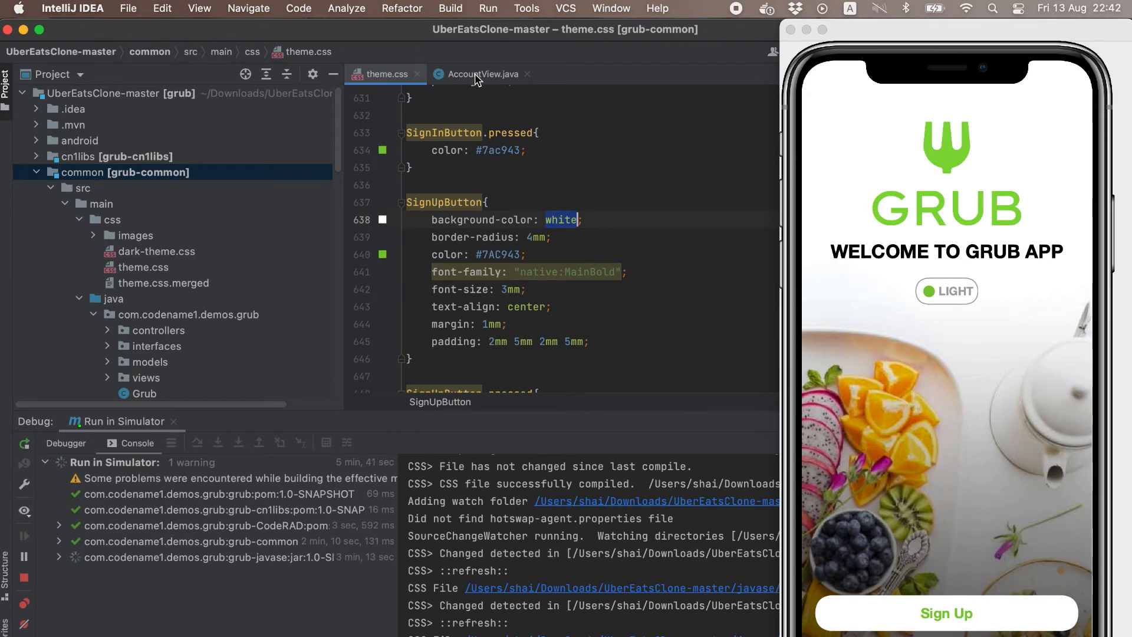
Step: Change the AccountView.java button label from 'Sign Up' to 'Sign Down' and save to hot-reload
{"action": "left_click", "coordinate": [476, 74]}
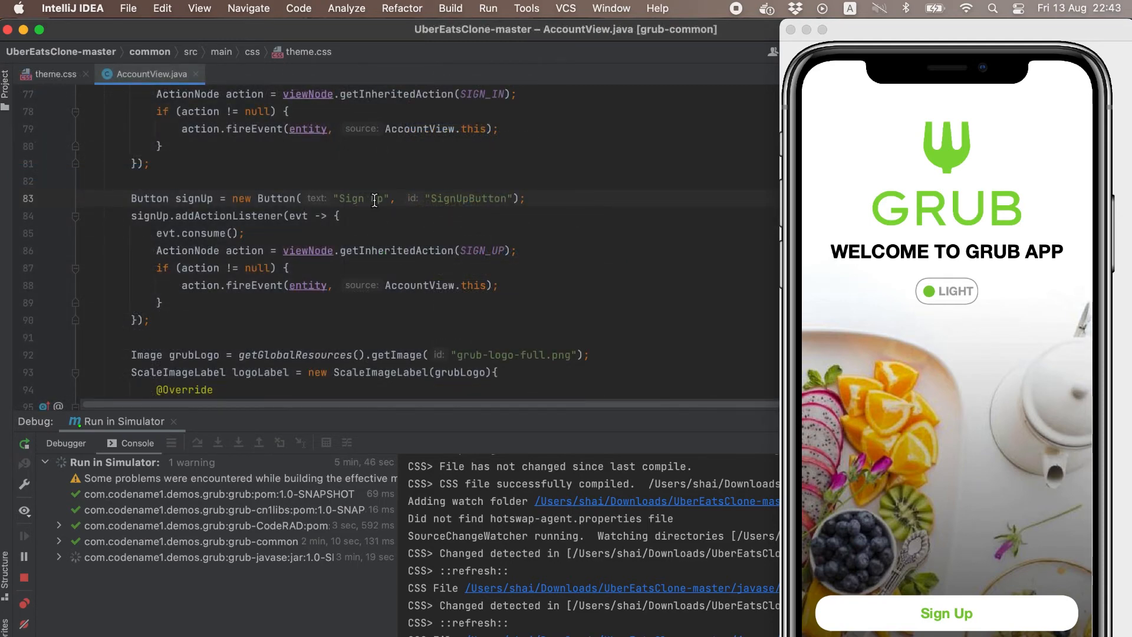
{"action": "double_click", "coordinate": [376, 198]}
{"action": "type", "text": "Down"}
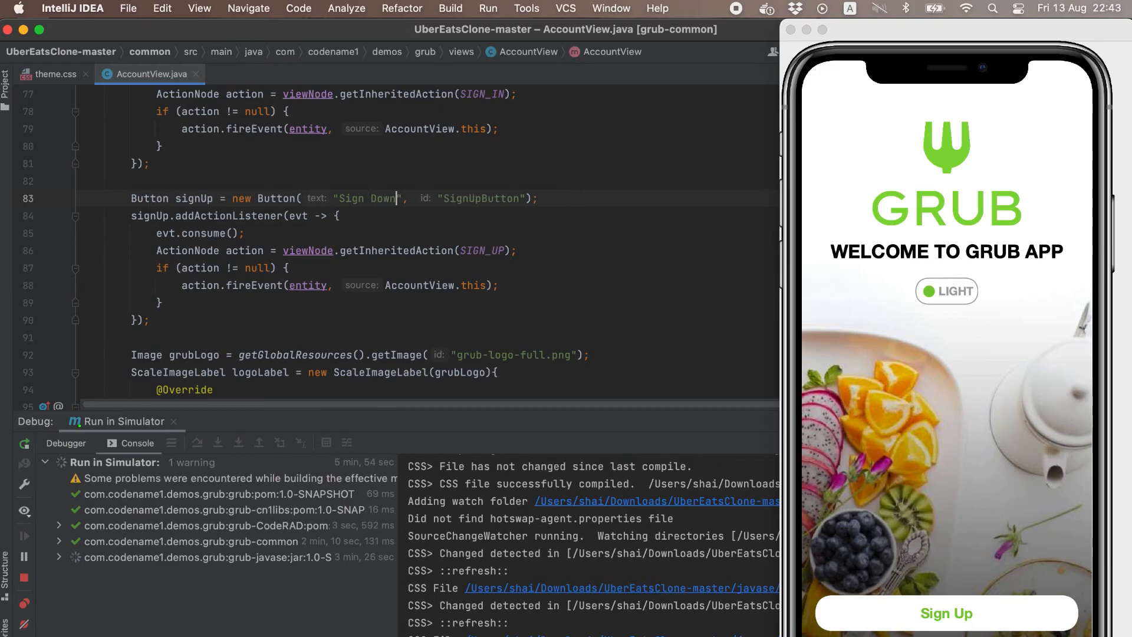
{"action": "key", "text": "super+s"}
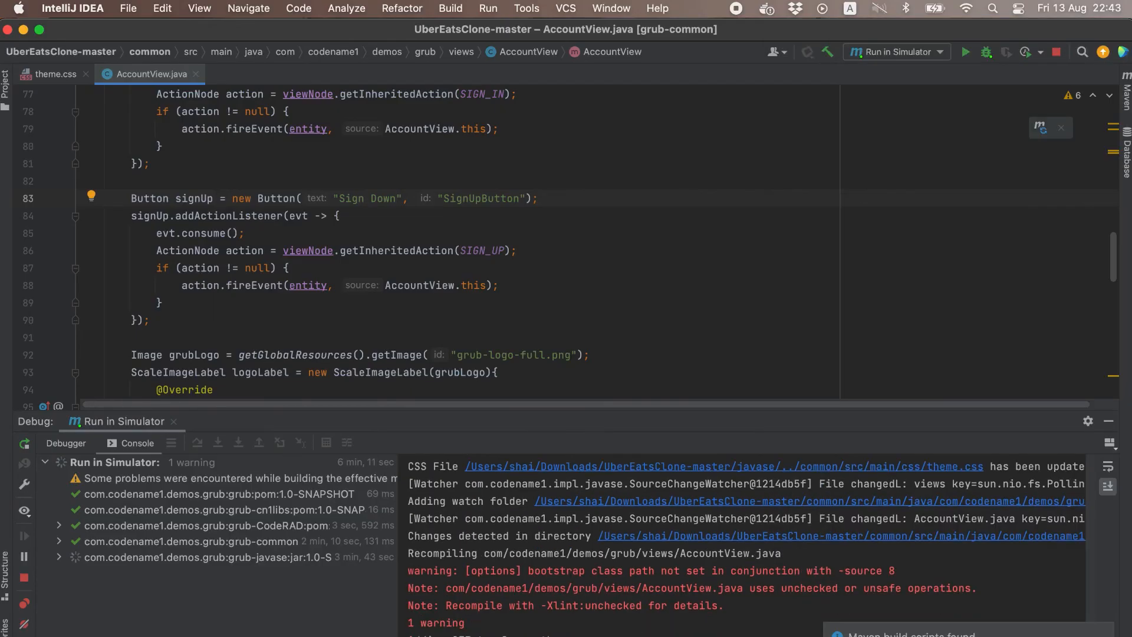